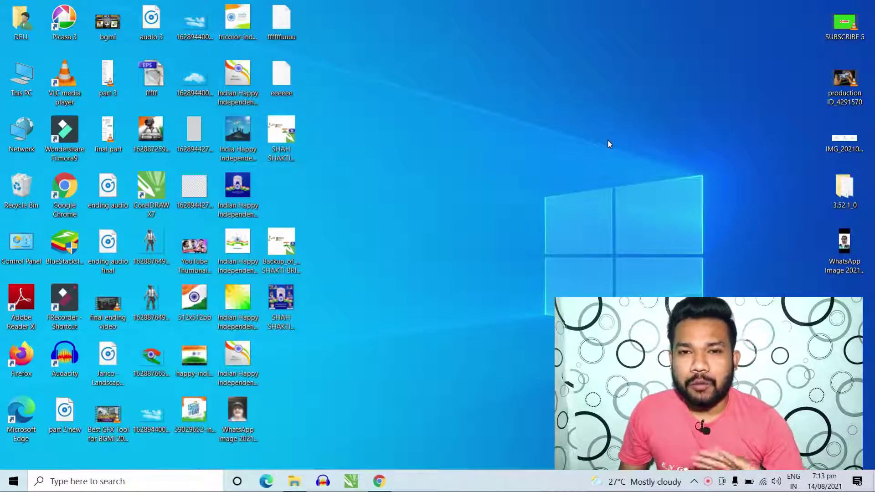
Step: In Chrome, Google 'slazzer background remover' and open the slazzer.com result in a new tab
{"action": "left_click", "coordinate": [379, 482]}
{"action": "left_click", "coordinate": [336, 218]}
{"action": "type", "text": "s"}
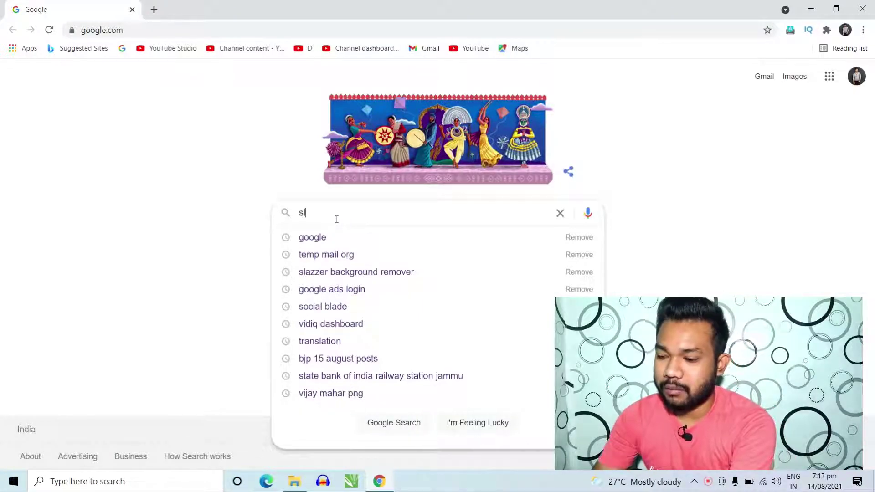
{"action": "type", "text": "azzer"}
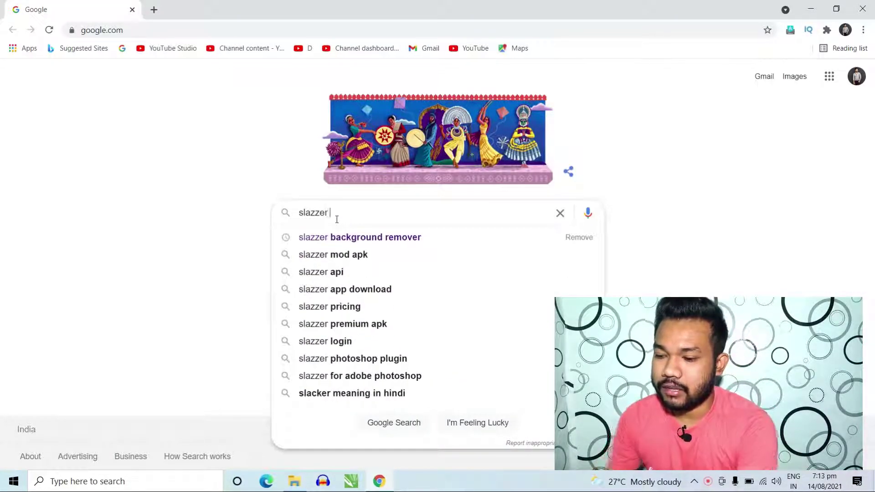
{"action": "left_click", "coordinate": [349, 238]}
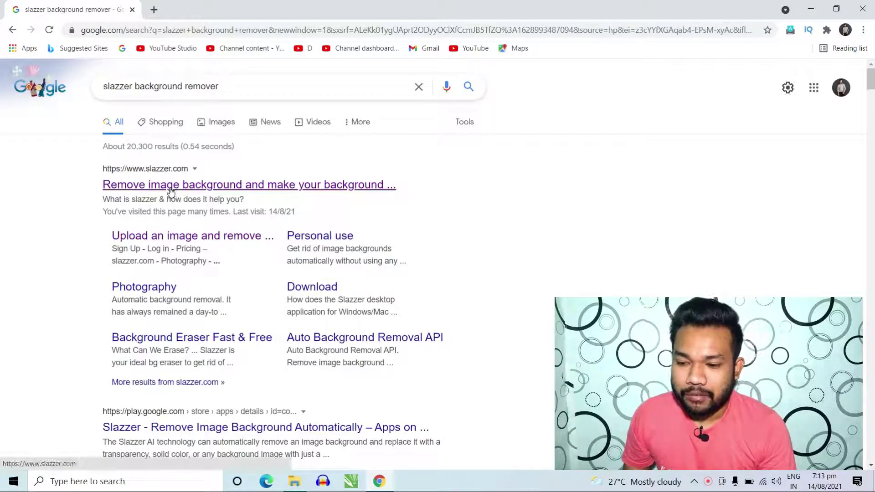
{"action": "left_click", "coordinate": [170, 186]}
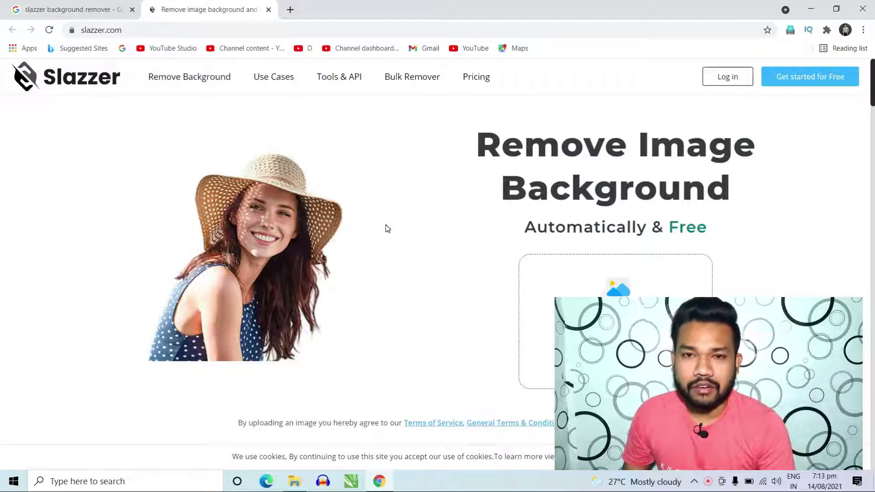
Step: Open Slazzer's sign-up form through 'Get started for Free'
{"action": "left_click", "coordinate": [809, 79]}
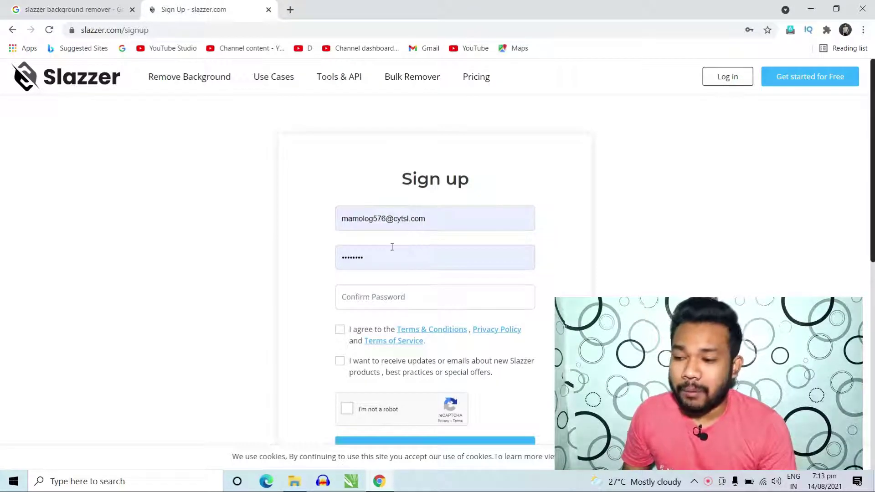
Step: In a new tab, search 'temp mail org' and open the temp-mail.org site
{"action": "left_click", "coordinate": [294, 11]}
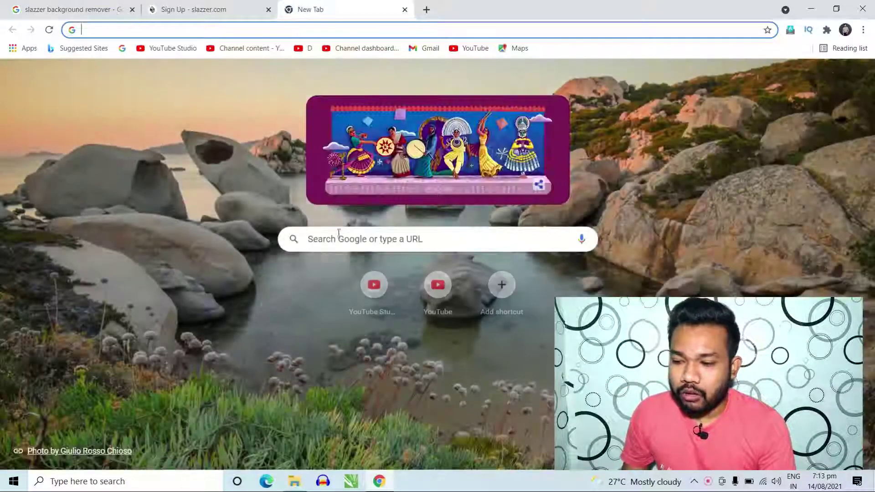
{"action": "left_click", "coordinate": [339, 234]}
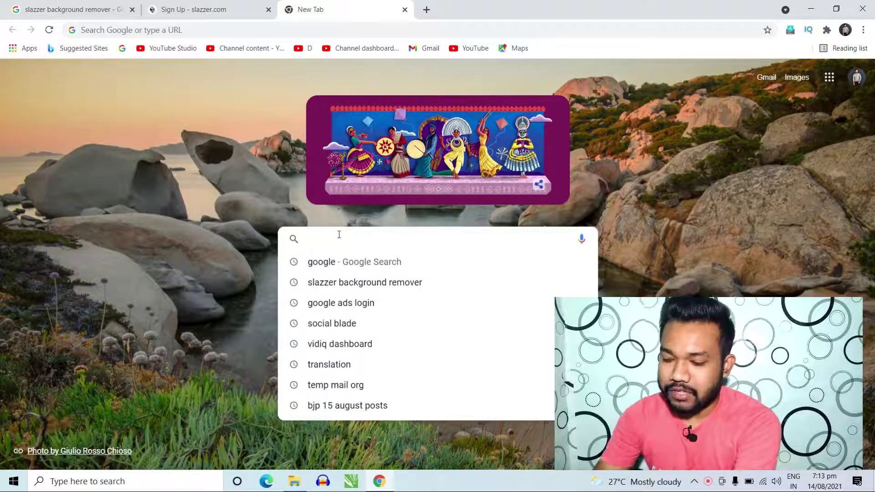
{"action": "type", "text": "temp mail"}
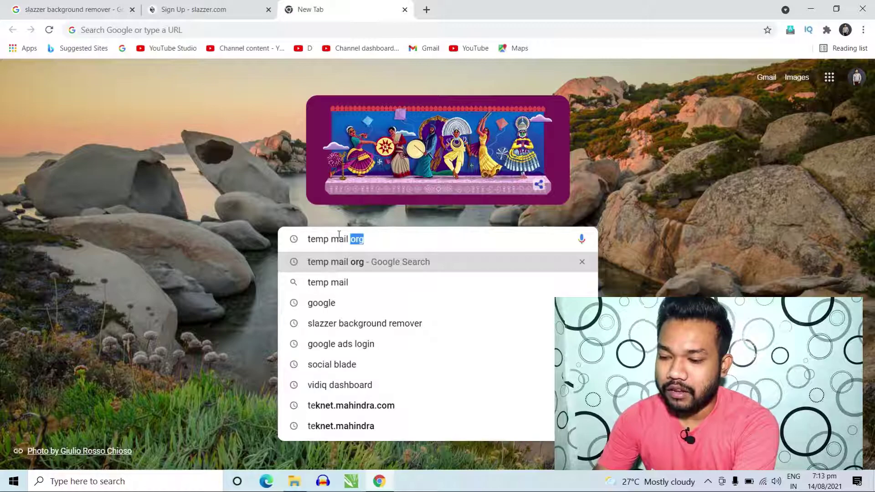
{"action": "type", "text": " org"}
{"action": "key", "text": "Return"}
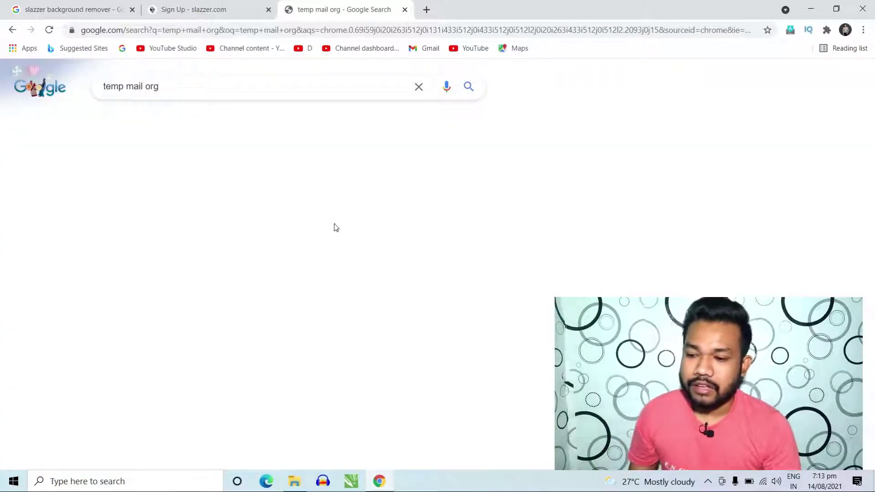
{"action": "left_click", "coordinate": [191, 184]}
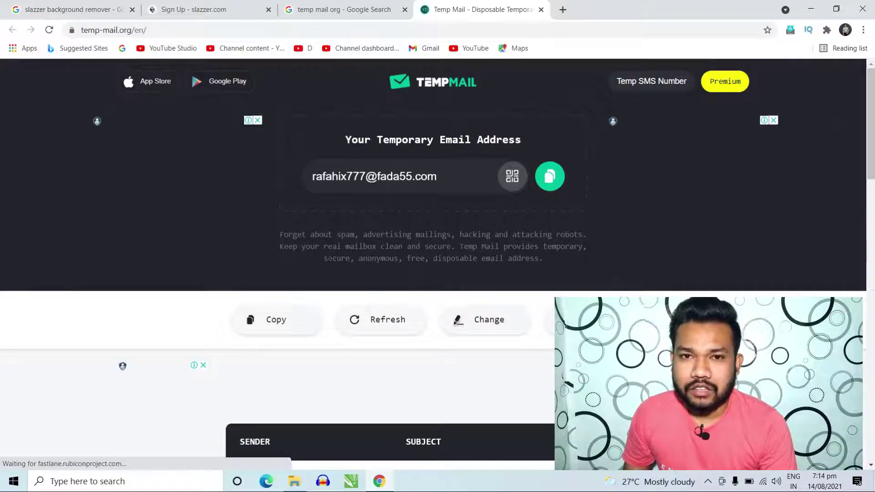
Step: Copy the generated disposable e-mail address with the green copy button
{"action": "scroll", "coordinate": [375, 285], "scroll_direction": "down", "scroll_amount": 2}
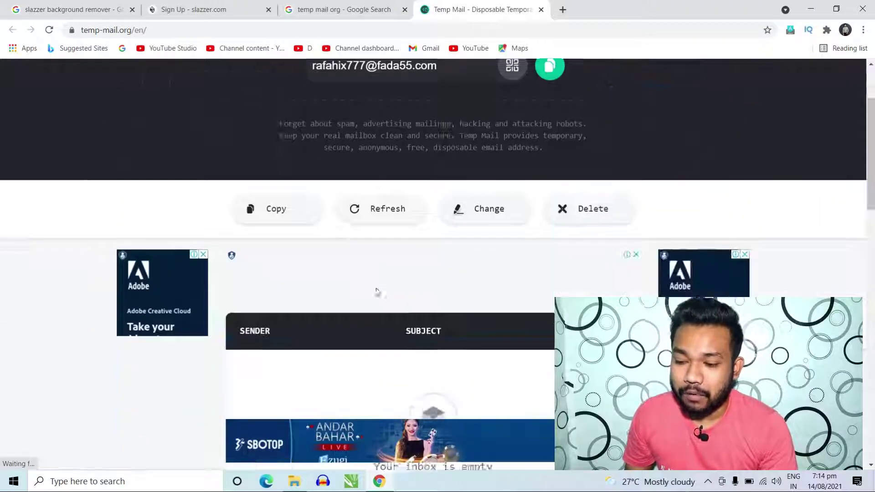
{"action": "scroll", "coordinate": [376, 292], "scroll_direction": "down", "scroll_amount": 2}
{"action": "scroll", "coordinate": [401, 278], "scroll_direction": "up", "scroll_amount": 1}
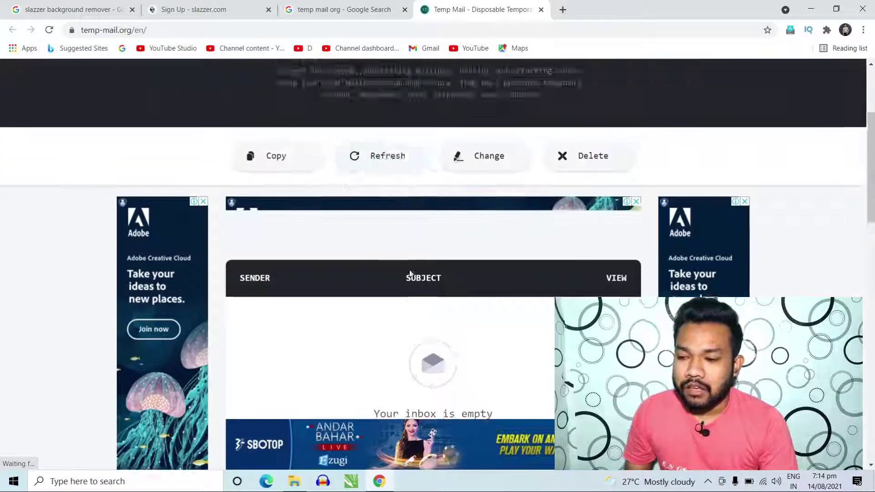
{"action": "scroll", "coordinate": [392, 268], "scroll_direction": "up", "scroll_amount": 2}
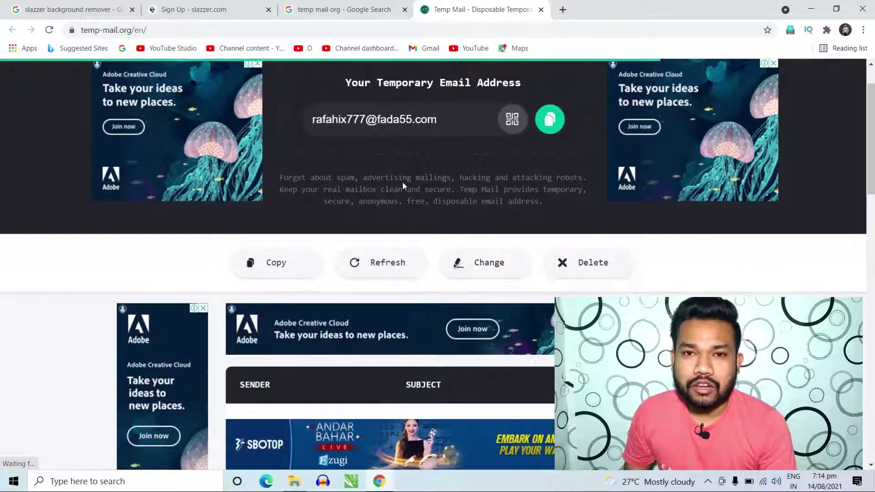
{"action": "scroll", "coordinate": [403, 182], "scroll_direction": "down", "scroll_amount": 2}
{"action": "scroll", "coordinate": [392, 228], "scroll_direction": "down", "scroll_amount": 1}
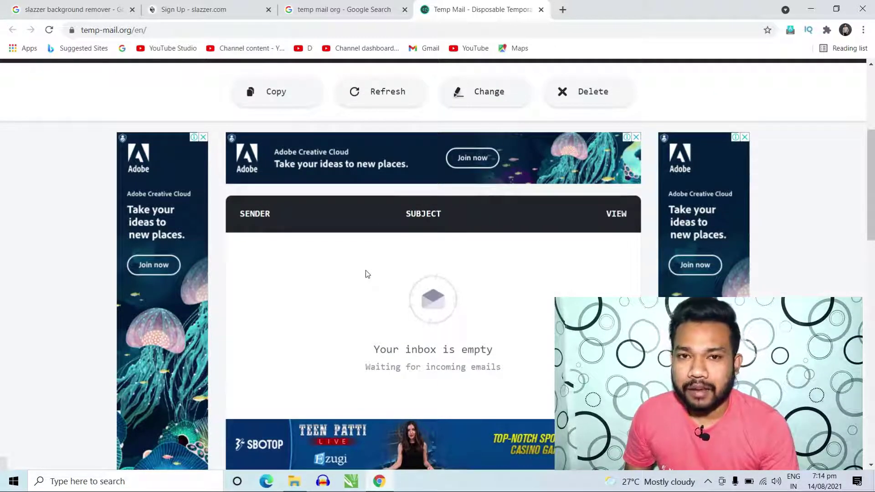
{"action": "scroll", "coordinate": [377, 273], "scroll_direction": "up", "scroll_amount": 4}
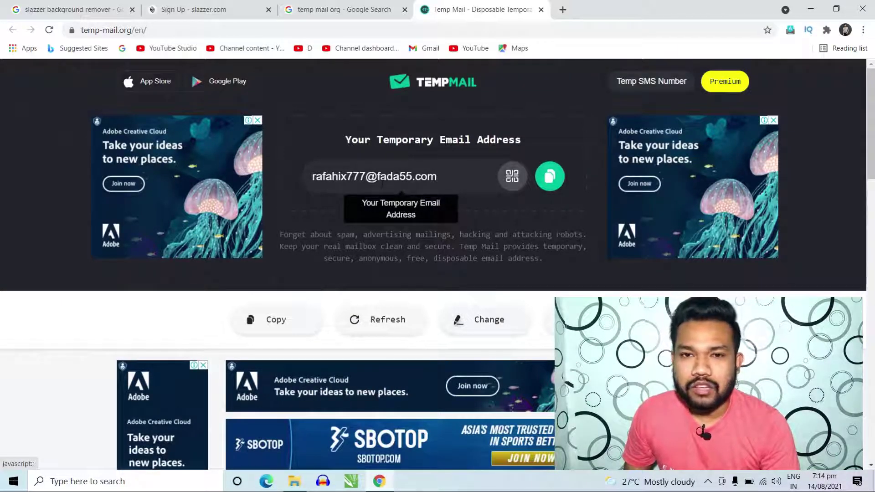
{"action": "left_click", "coordinate": [556, 177]}
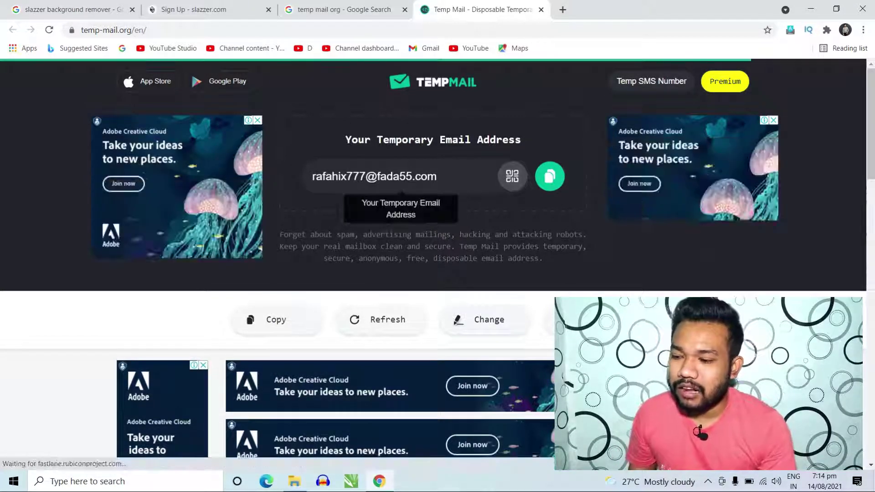
Step: Copy the temporary address and paste it into Slazzer's sign-up e-mail field
{"action": "left_click", "coordinate": [550, 177]}
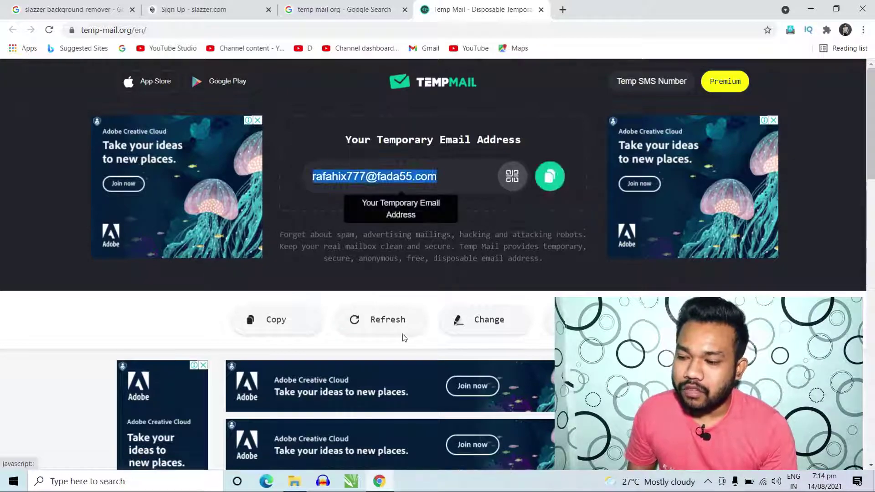
{"action": "left_click", "coordinate": [195, 6]}
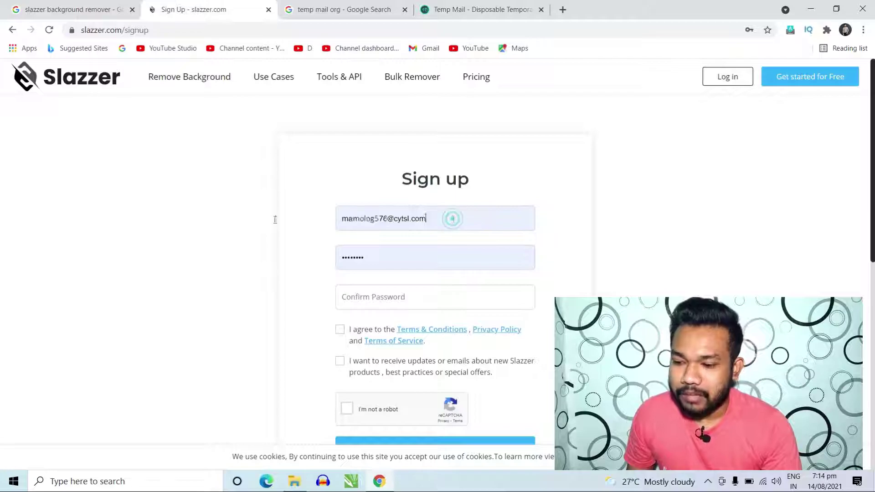
{"action": "left_click", "coordinate": [448, 218]}
{"action": "key", "text": "ctrl+v"}
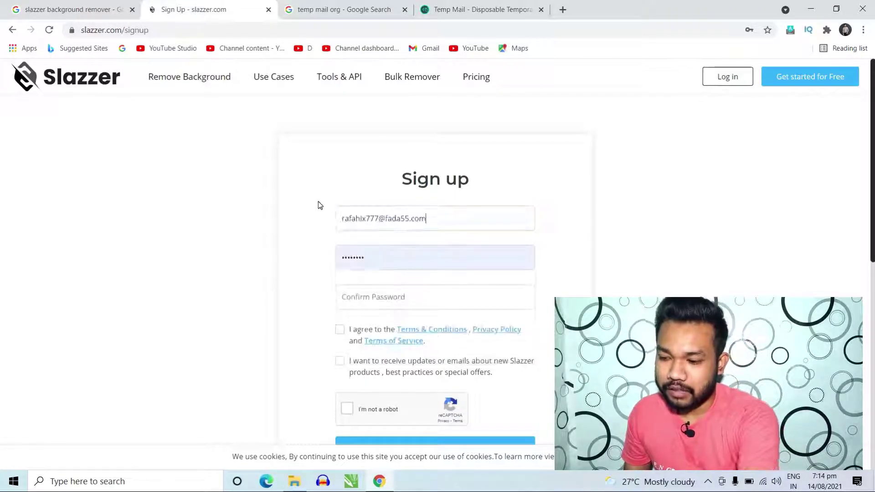
Step: Enter the account password and fill in the password confirmation
{"action": "left_click", "coordinate": [381, 260]}
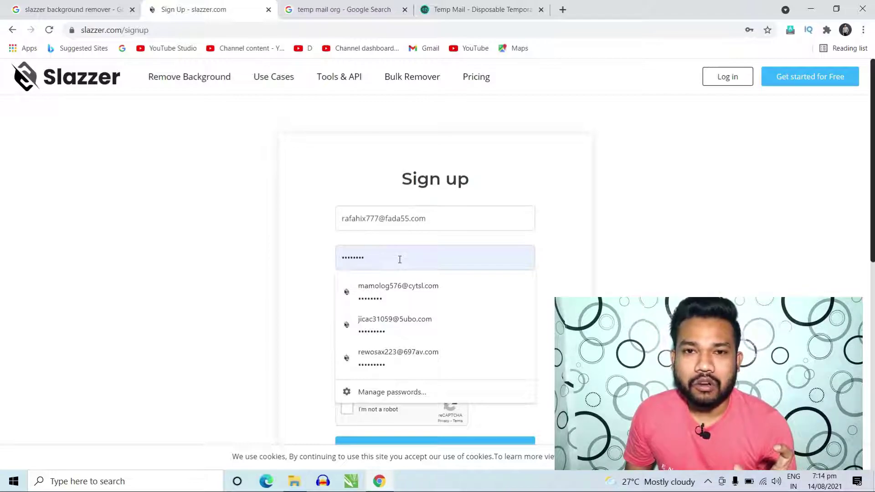
{"action": "double_click", "coordinate": [401, 259]}
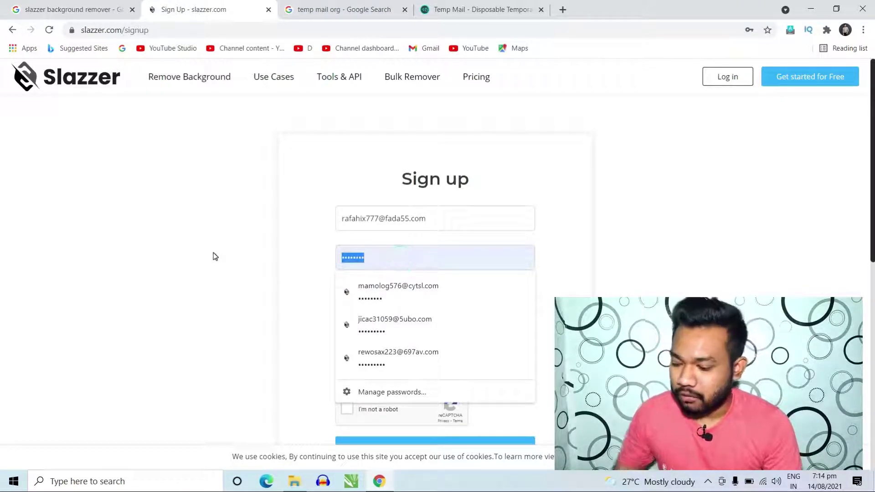
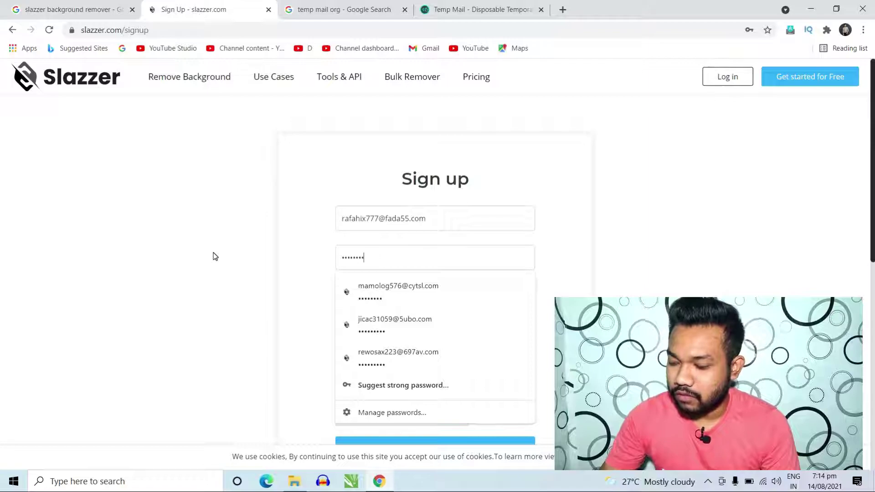
{"action": "left_click", "coordinate": [112, 168]}
{"action": "left_click", "coordinate": [387, 303]}
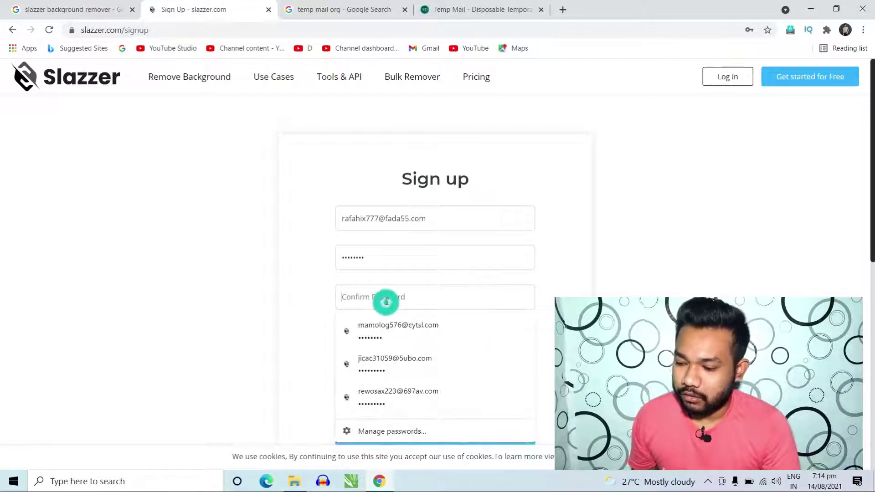
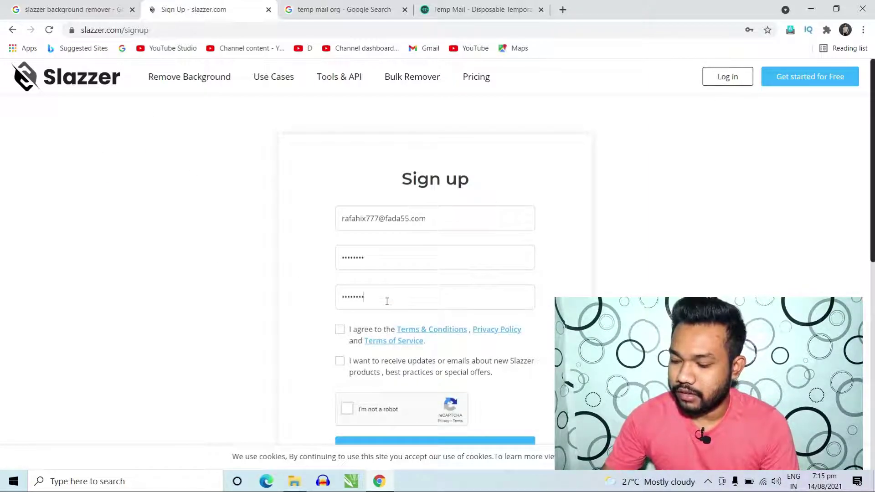
Step: Accept the terms, pass the reCAPTCHA, submit the sign-up and decline saving the password
{"action": "left_click", "coordinate": [342, 333]}
{"action": "scroll", "coordinate": [337, 319], "scroll_direction": "down", "scroll_amount": 3}
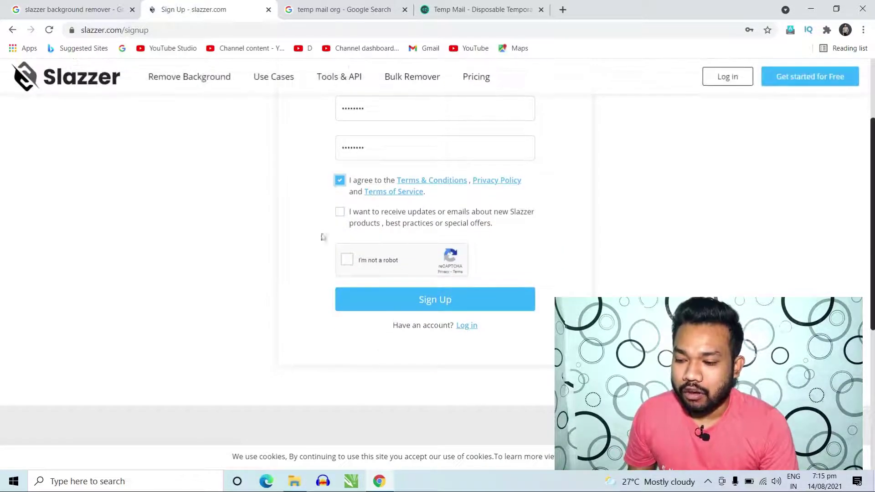
{"action": "left_click", "coordinate": [347, 260]}
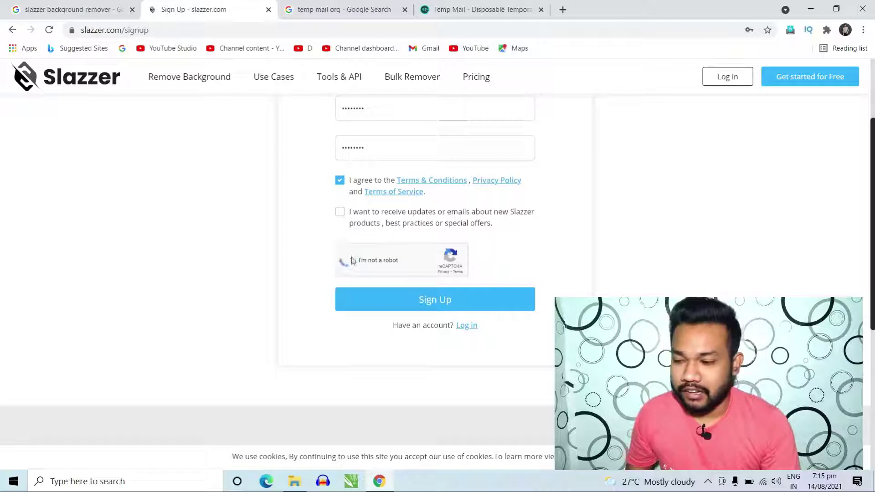
{"action": "left_click", "coordinate": [446, 300]}
{"action": "left_click", "coordinate": [708, 192]}
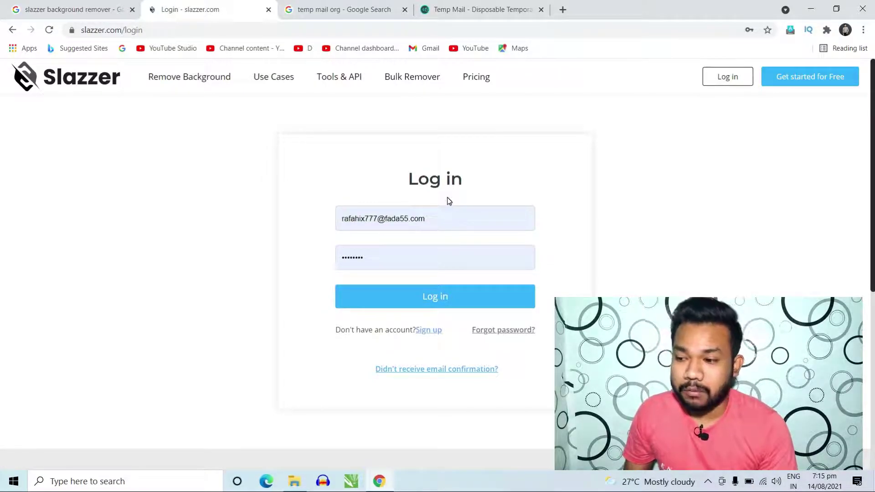
Step: Open Slazzer's verification email in the Temp Mail inbox and follow its VERIFY YOUR ACCOUNT link
{"action": "left_click", "coordinate": [479, 6]}
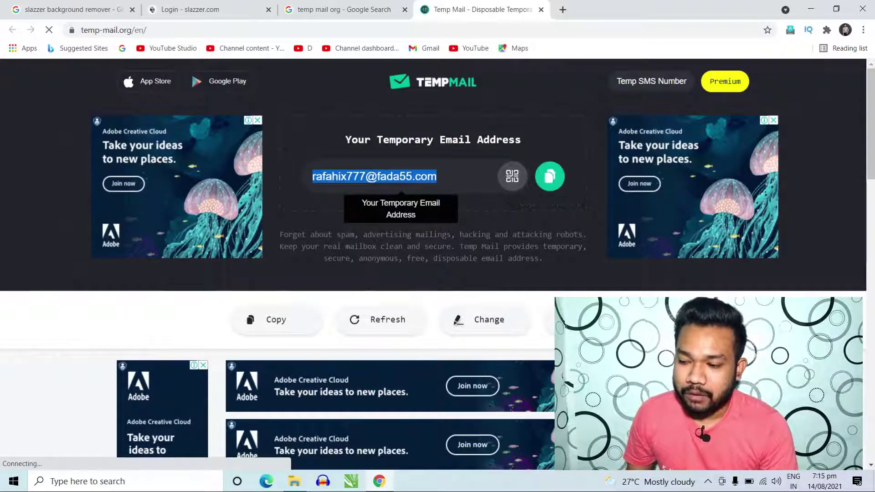
{"action": "scroll", "coordinate": [442, 242], "scroll_direction": "down", "scroll_amount": 5}
{"action": "scroll", "coordinate": [451, 211], "scroll_direction": "down", "scroll_amount": 3}
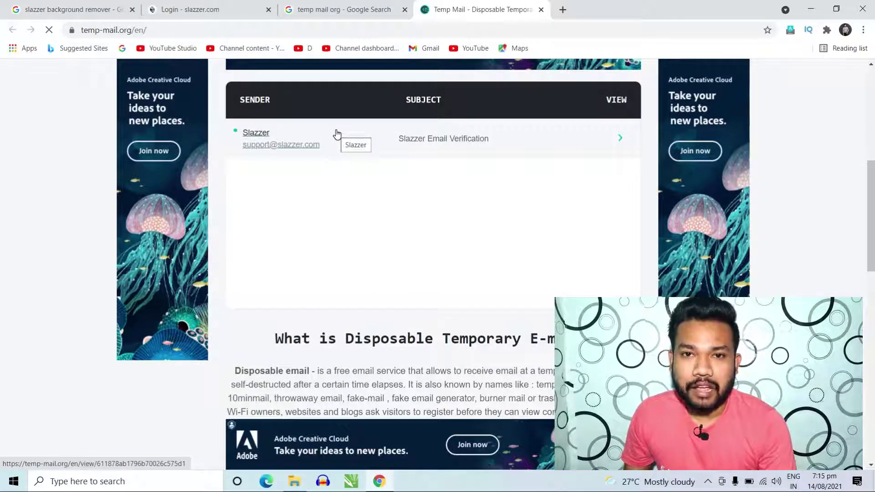
{"action": "left_click", "coordinate": [335, 138]}
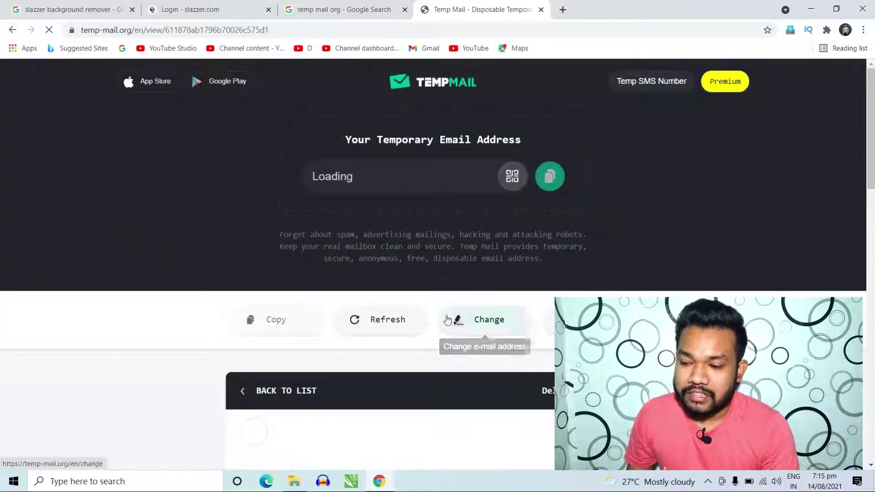
{"action": "scroll", "coordinate": [439, 258], "scroll_direction": "down", "scroll_amount": 4}
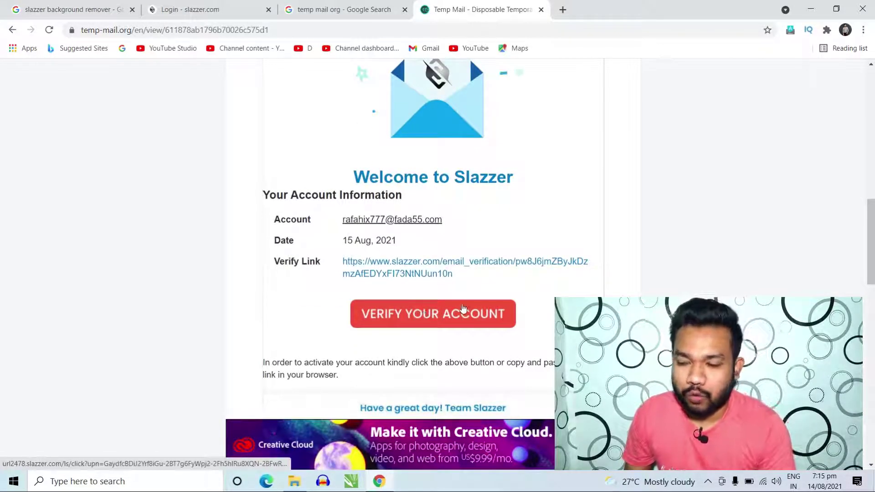
{"action": "left_click", "coordinate": [436, 320]}
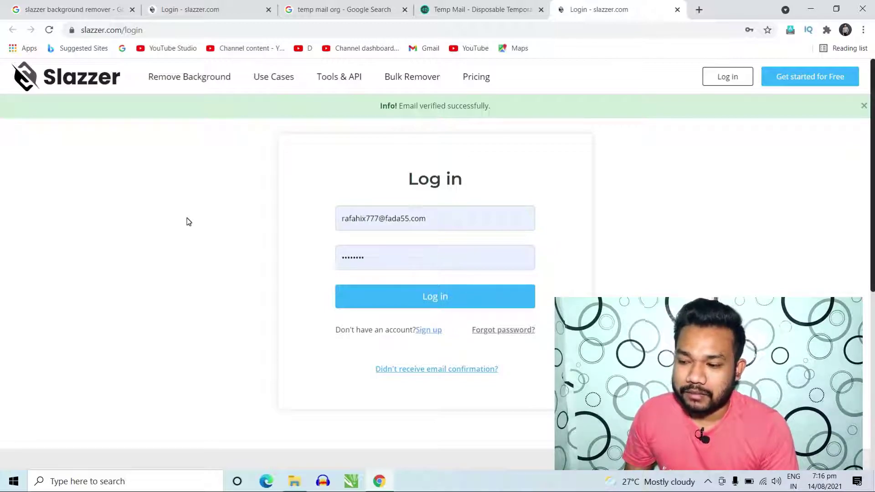
Step: Log in with the filled-in credentials, check the temp inbox, then return to Slazzer's welcome page
{"action": "key", "text": "Return"}
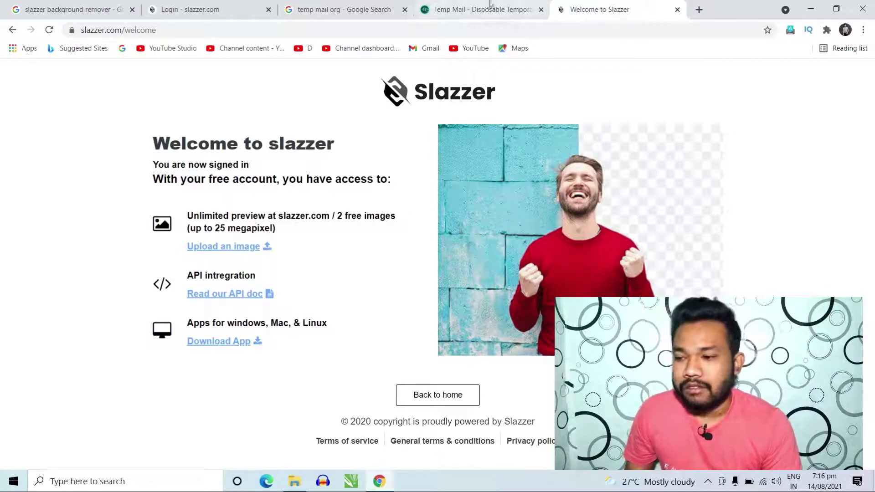
{"action": "left_click", "coordinate": [454, 5]}
{"action": "scroll", "coordinate": [442, 256], "scroll_direction": "up", "scroll_amount": 5}
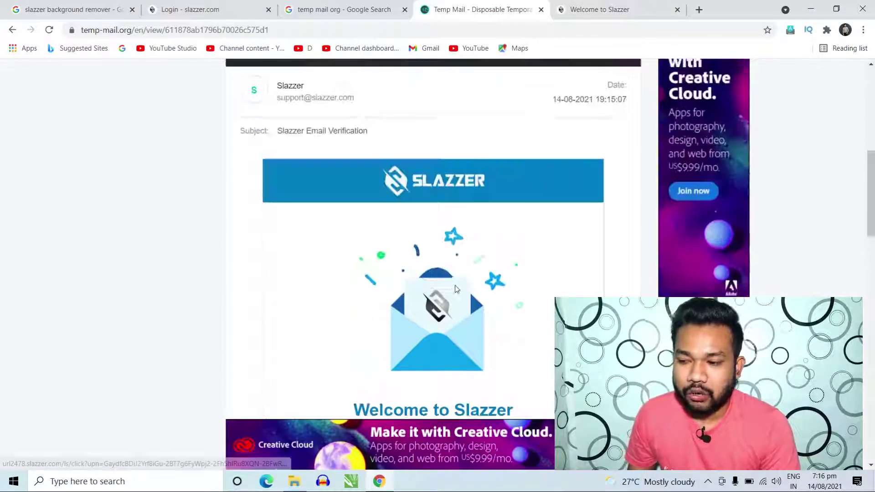
{"action": "scroll", "coordinate": [442, 255], "scroll_direction": "up", "scroll_amount": 10}
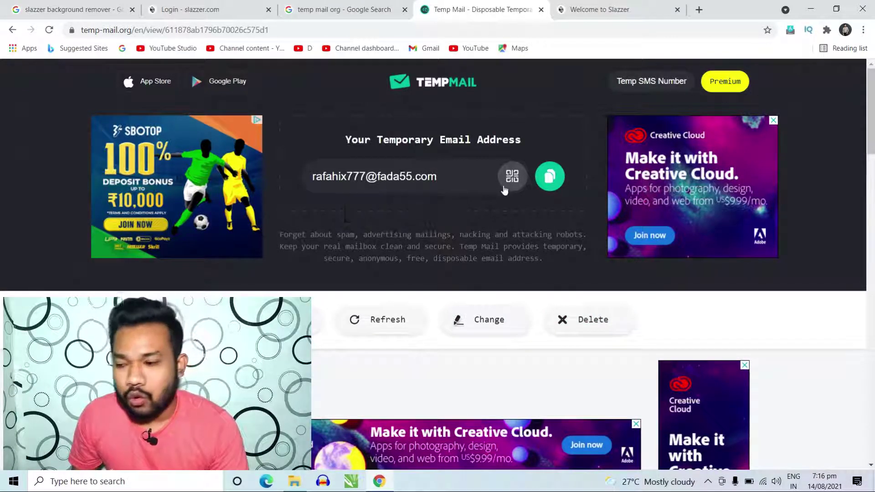
{"action": "left_click", "coordinate": [218, 9]}
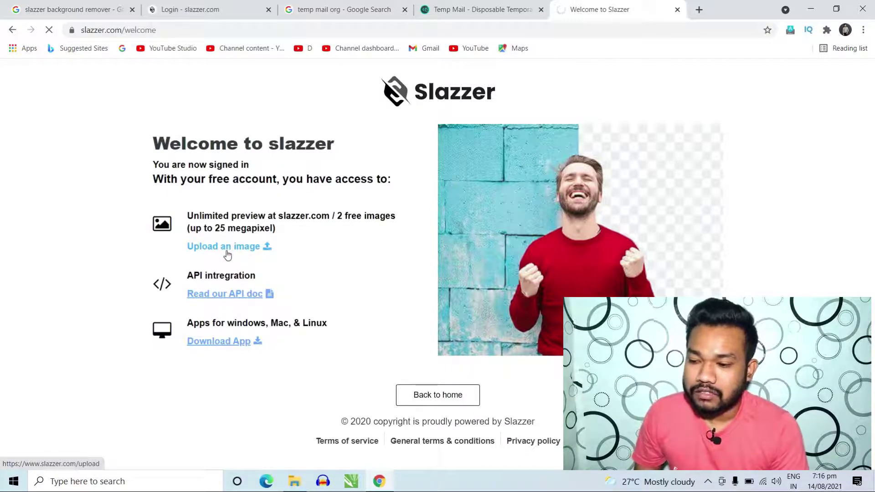
Step: Upload the side-profile portrait photo from the Desktop and review its background-removed cut-out
{"action": "left_click", "coordinate": [227, 255]}
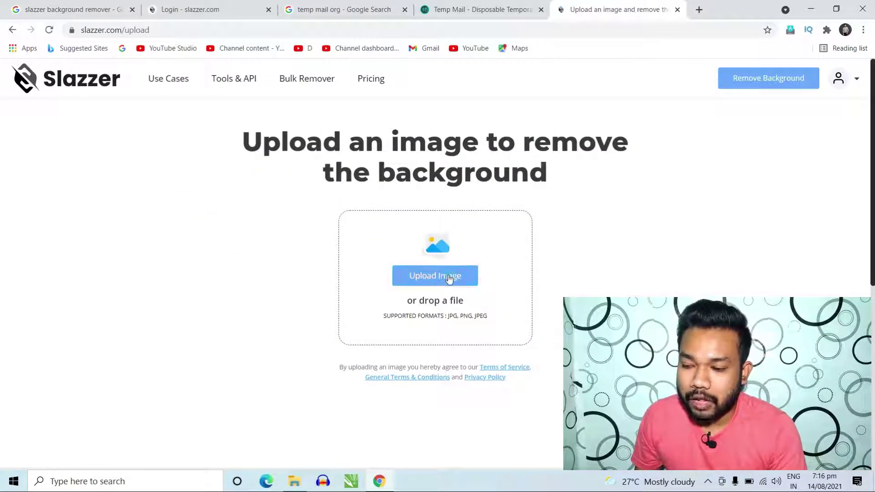
{"action": "left_click", "coordinate": [399, 268]}
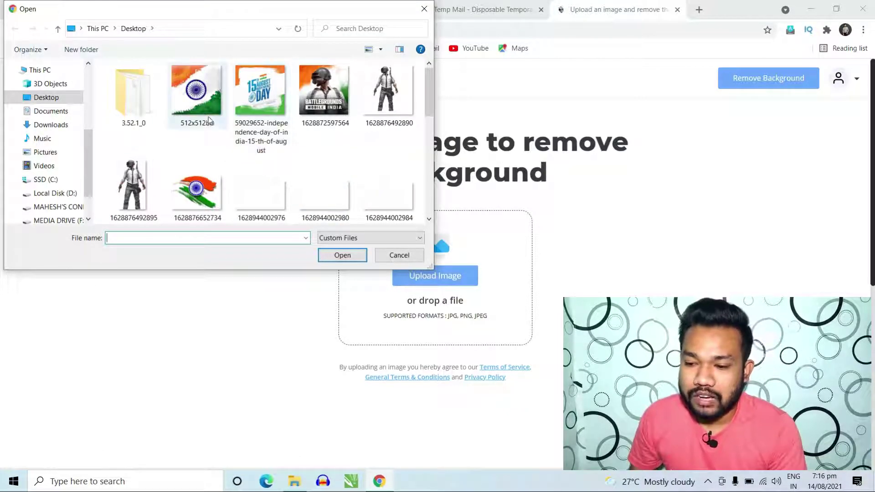
{"action": "double_click", "coordinate": [262, 152]}
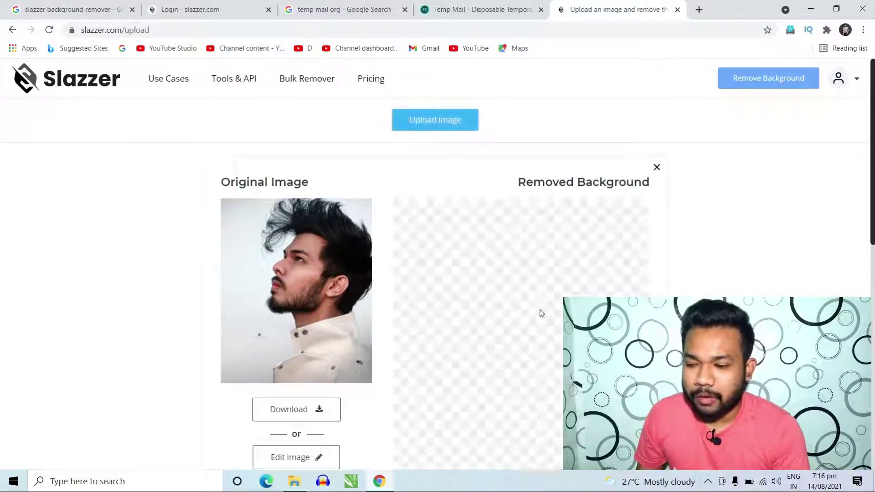
{"action": "scroll", "coordinate": [542, 254], "scroll_direction": "down", "scroll_amount": 3}
{"action": "scroll", "coordinate": [498, 227], "scroll_direction": "up", "scroll_amount": 3}
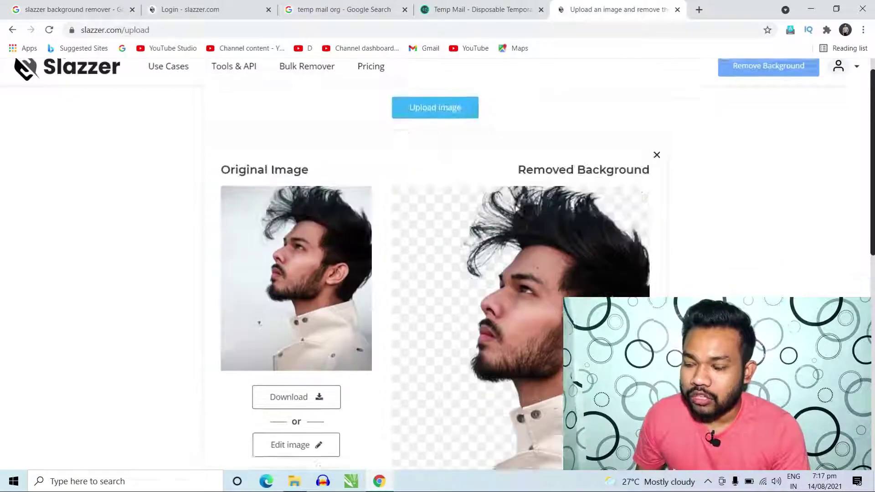
{"action": "scroll", "coordinate": [477, 288], "scroll_direction": "down", "scroll_amount": 3}
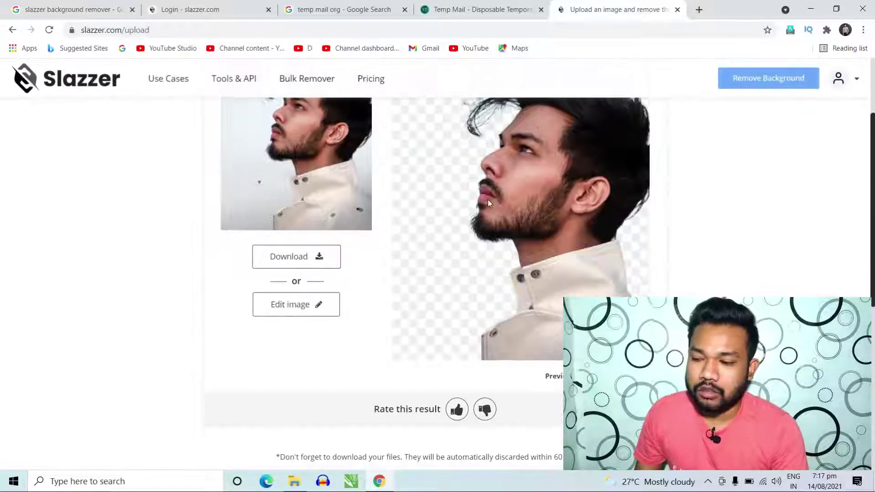
{"action": "scroll", "coordinate": [488, 200], "scroll_direction": "up", "scroll_amount": 3}
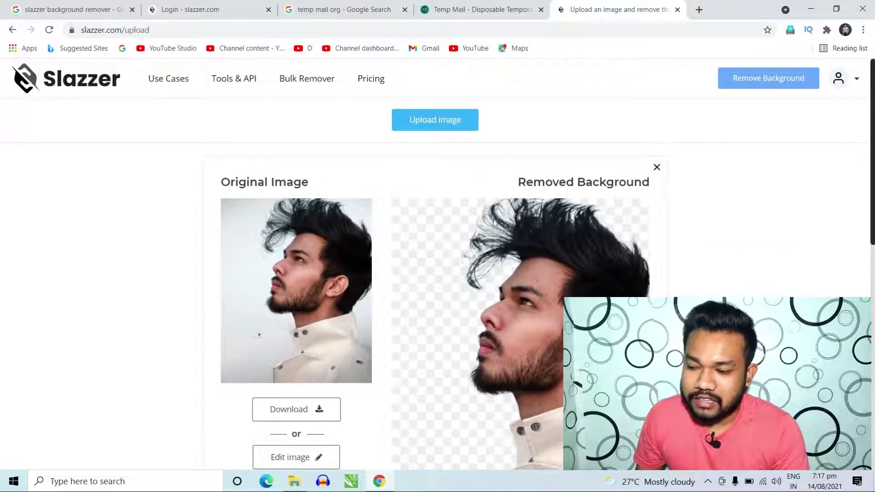
{"action": "scroll", "coordinate": [195, 299], "scroll_direction": "down", "scroll_amount": 3}
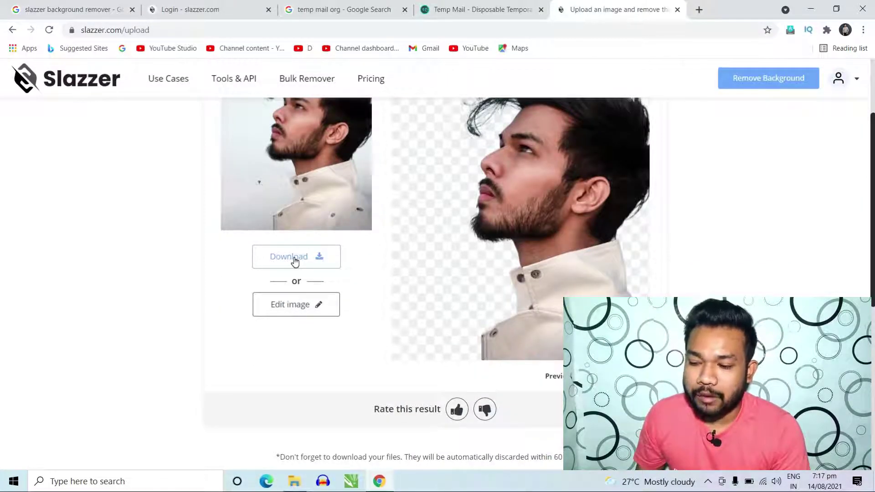
Step: Edit the 1080 x 1319 HD cut-out, trying teal, yellow-green, orange and green backgrounds
{"action": "left_click", "coordinate": [293, 305]}
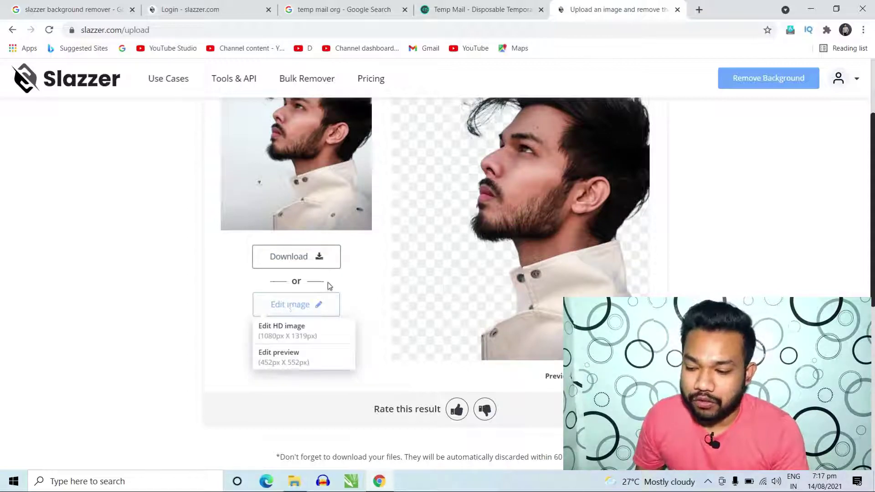
{"action": "scroll", "coordinate": [327, 283], "scroll_direction": "down", "scroll_amount": 2}
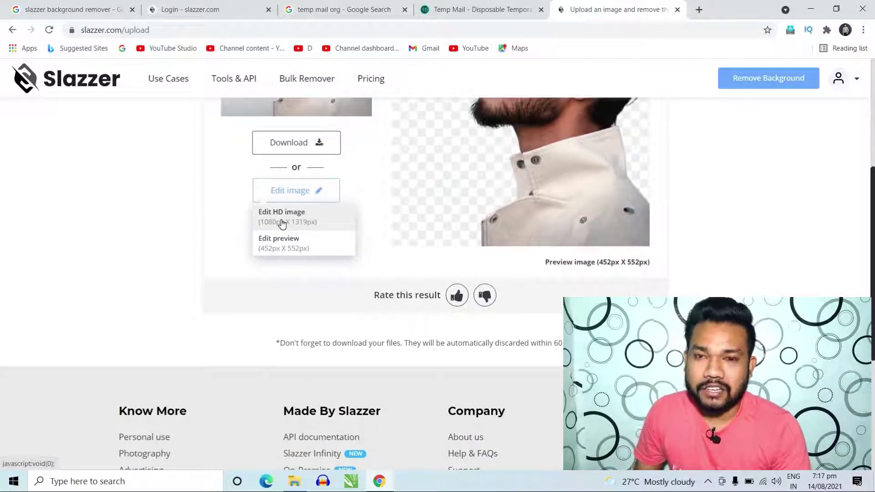
{"action": "left_click", "coordinate": [282, 224]}
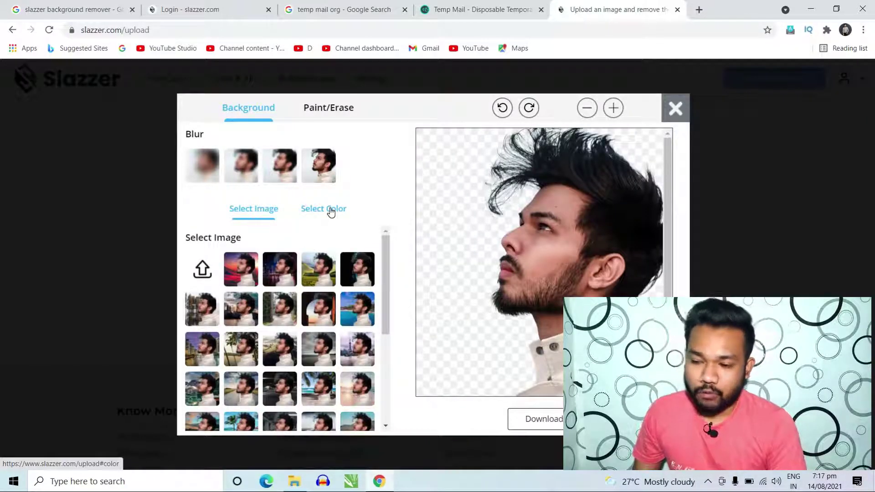
{"action": "left_click", "coordinate": [330, 211]}
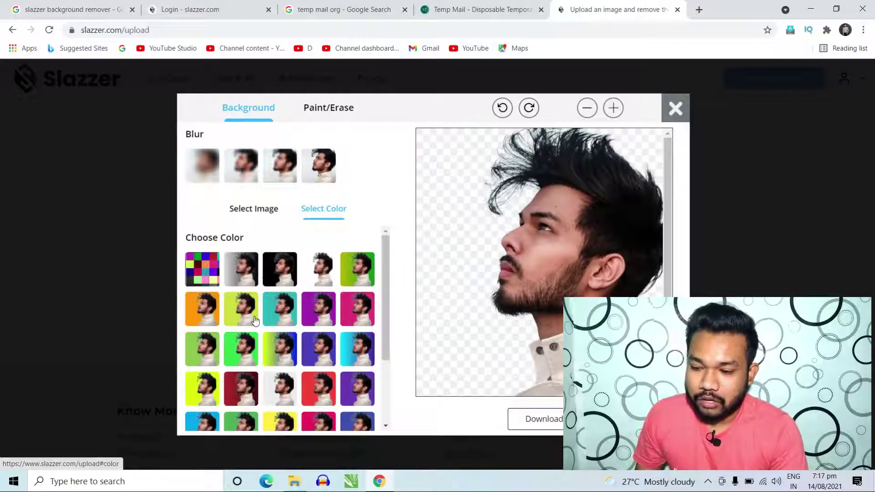
{"action": "left_click", "coordinate": [281, 317]}
{"action": "left_click", "coordinate": [243, 321]}
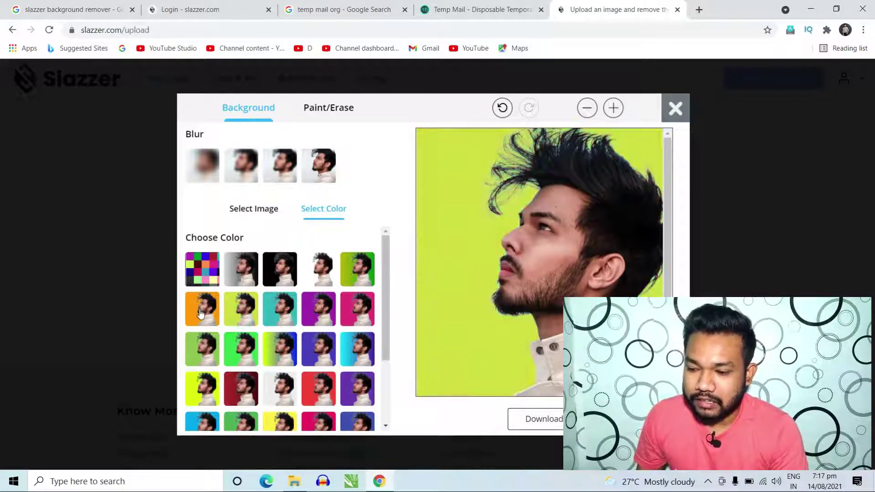
{"action": "left_click", "coordinate": [200, 312]}
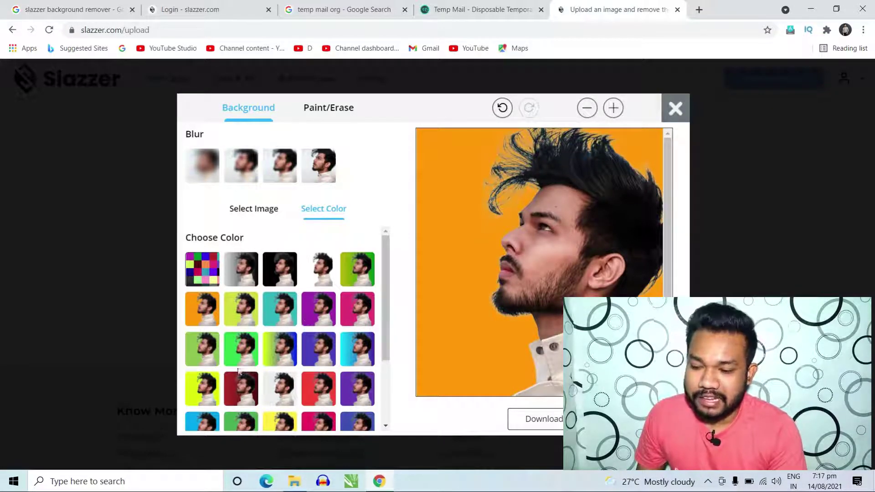
{"action": "left_click", "coordinate": [243, 353]}
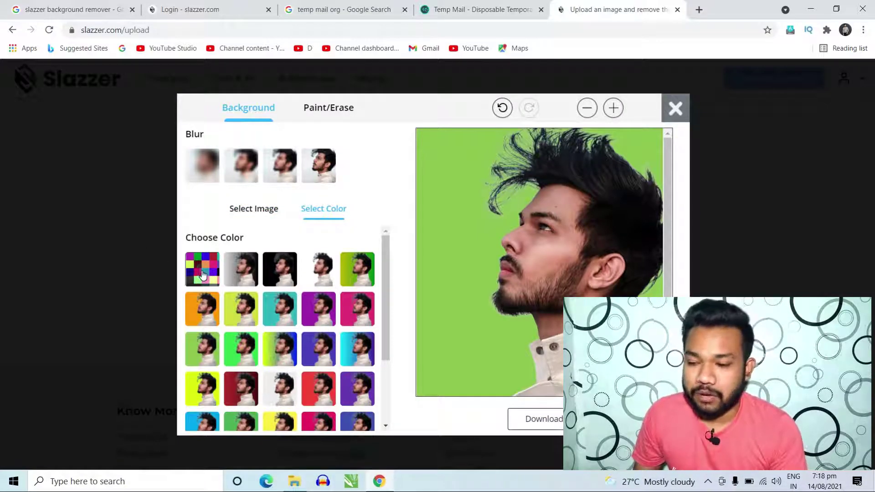
Step: Reset the background to transparent, download slazzer-edit-image.png and open it in Photos
{"action": "left_click", "coordinate": [203, 273]}
{"action": "left_click", "coordinate": [322, 266]}
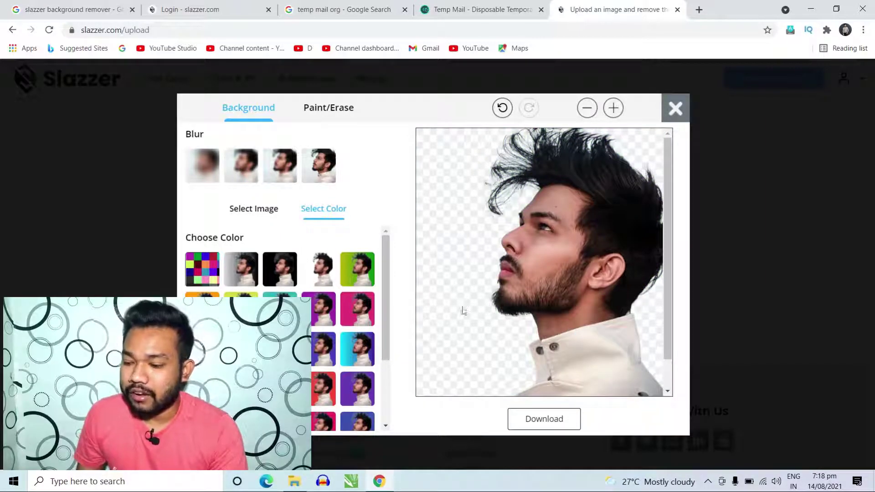
{"action": "left_click", "coordinate": [542, 412]}
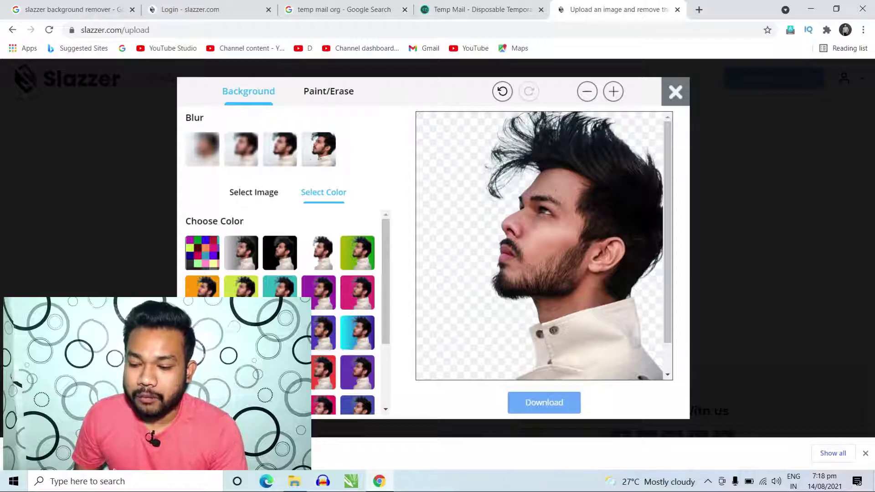
{"action": "left_click", "coordinate": [68, 453]}
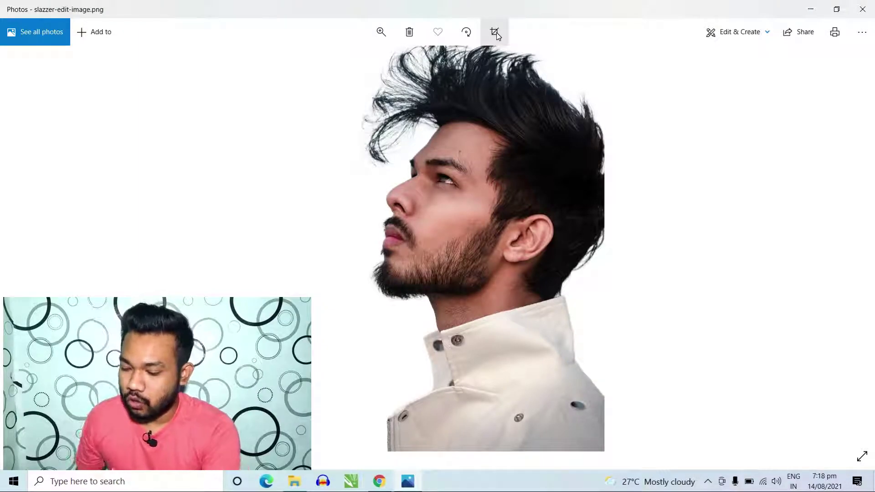
{"action": "scroll", "coordinate": [395, 111], "scroll_direction": "up", "scroll_amount": 2}
{"action": "scroll", "coordinate": [395, 111], "scroll_direction": "up", "scroll_amount": 2}
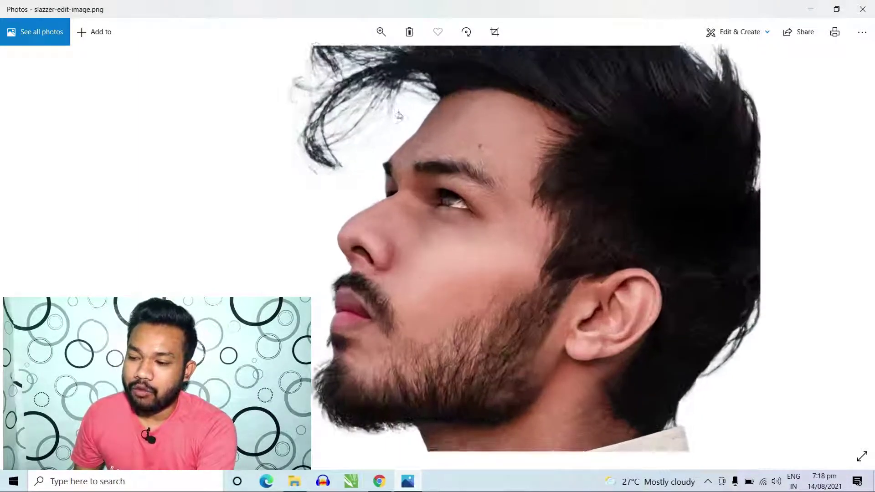
{"action": "scroll", "coordinate": [429, 169], "scroll_direction": "up", "scroll_amount": 1}
{"action": "scroll", "coordinate": [460, 205], "scroll_direction": "up", "scroll_amount": 1}
{"action": "scroll", "coordinate": [490, 225], "scroll_direction": "up", "scroll_amount": 2}
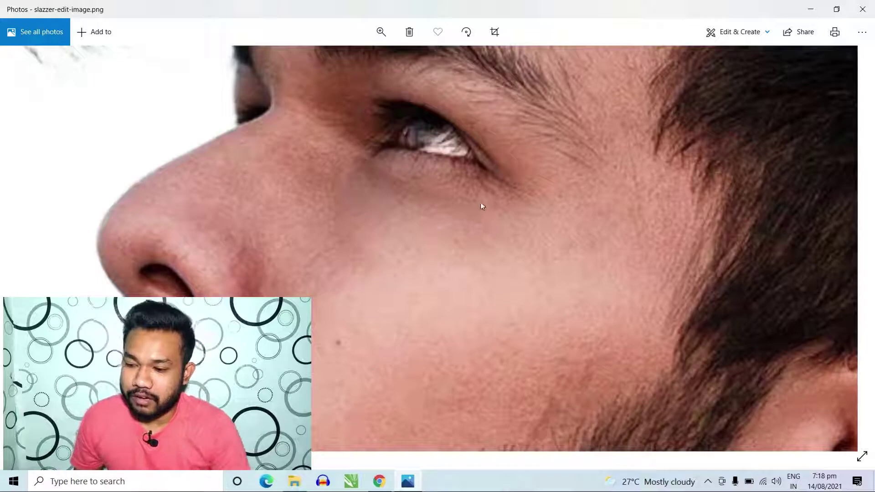
{"action": "scroll", "coordinate": [482, 206], "scroll_direction": "up", "scroll_amount": 3}
{"action": "scroll", "coordinate": [572, 297], "scroll_direction": "up", "scroll_amount": 5}
{"action": "scroll", "coordinate": [539, 318], "scroll_direction": "up", "scroll_amount": 2}
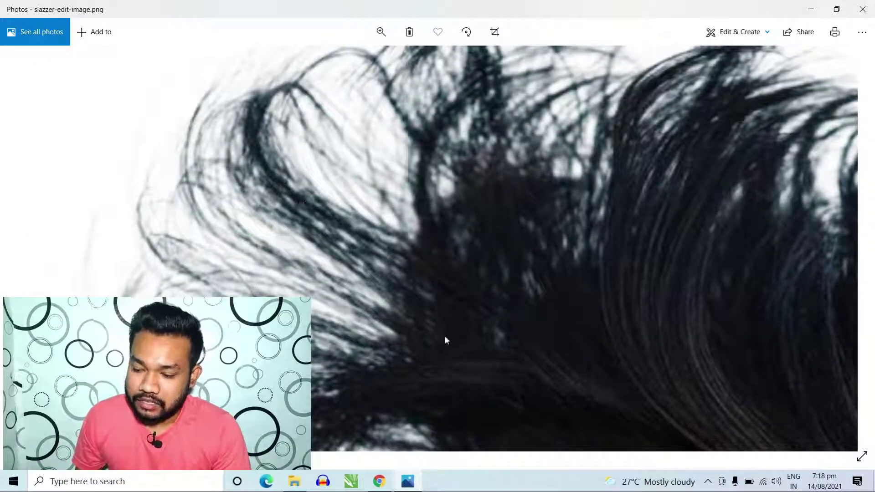
{"action": "scroll", "coordinate": [388, 280], "scroll_direction": "down", "scroll_amount": 2}
{"action": "scroll", "coordinate": [387, 280], "scroll_direction": "down", "scroll_amount": 2}
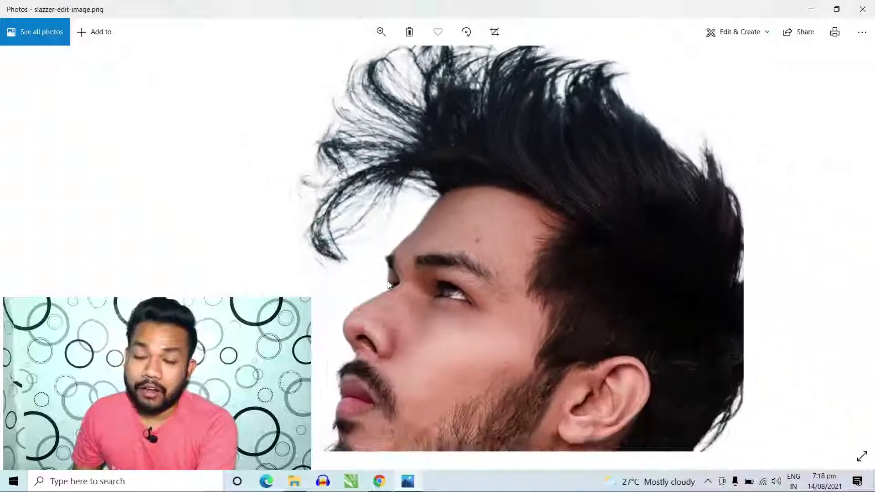
{"action": "scroll", "coordinate": [387, 280], "scroll_direction": "down", "scroll_amount": 1}
{"action": "scroll", "coordinate": [388, 280], "scroll_direction": "down", "scroll_amount": 2}
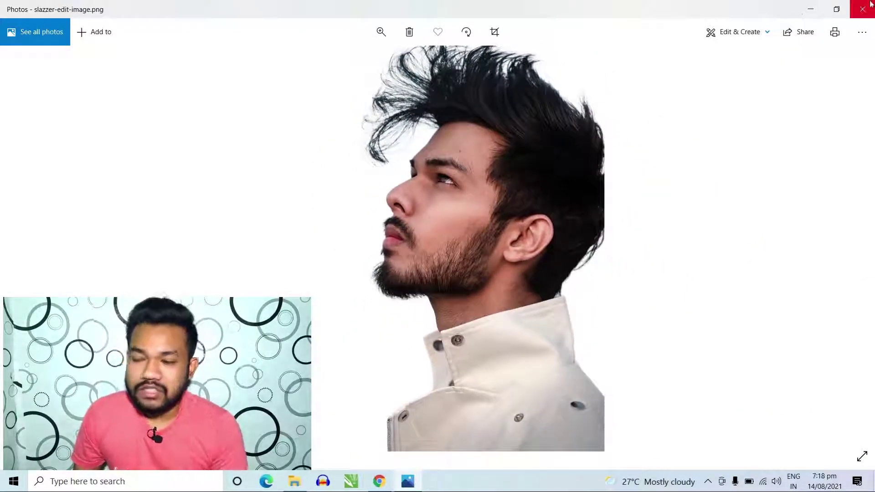